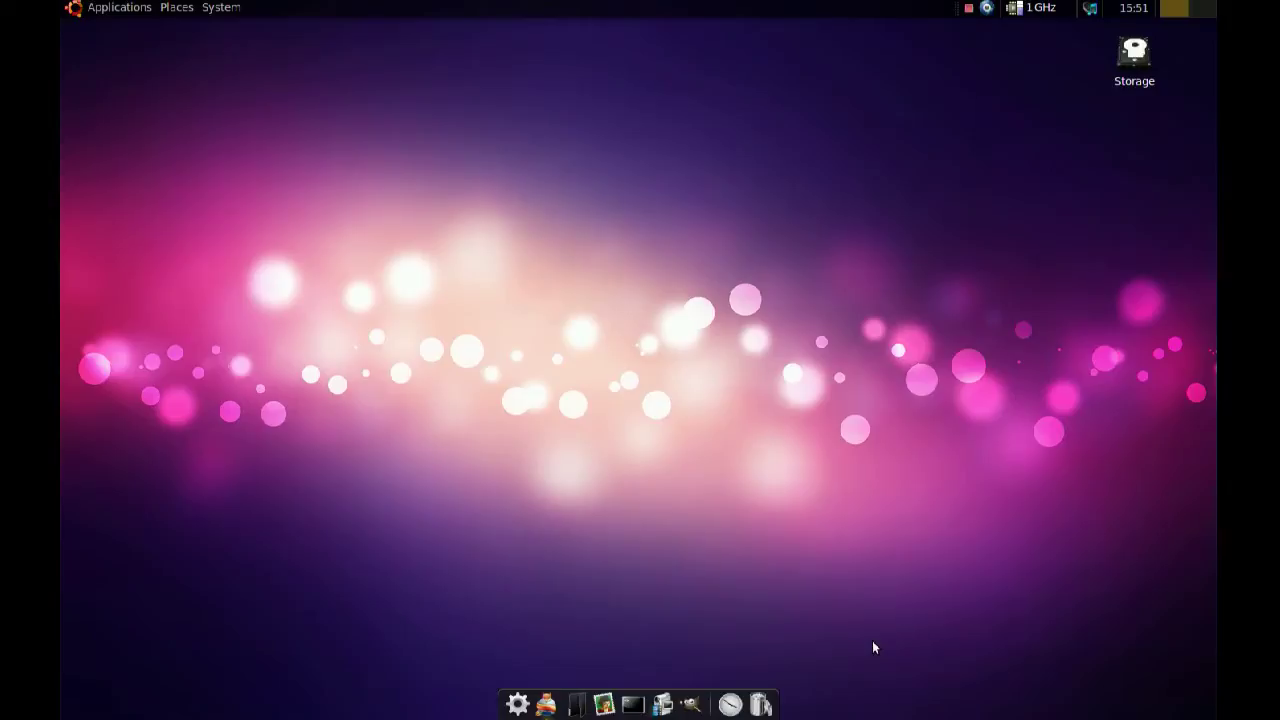
Step: Open the Back In Time website in the browser and go to its 0.9.26 download page
left_click(545, 704)
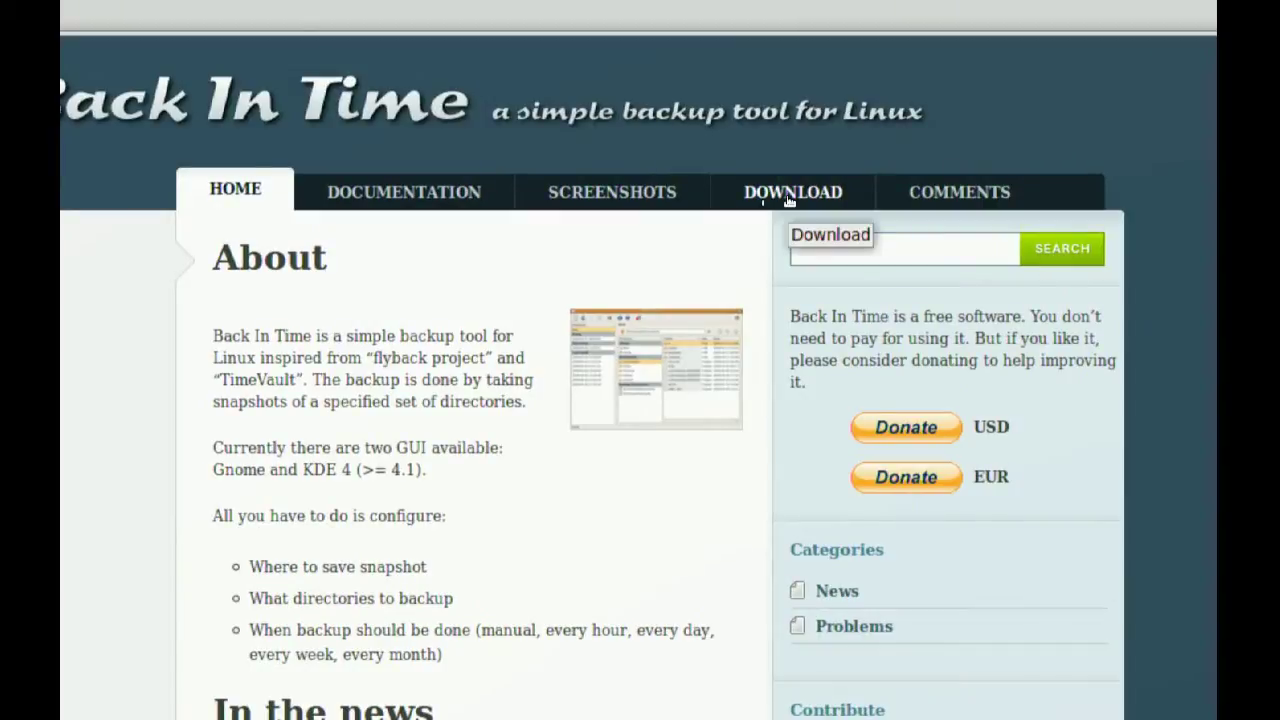
left_click(789, 201)
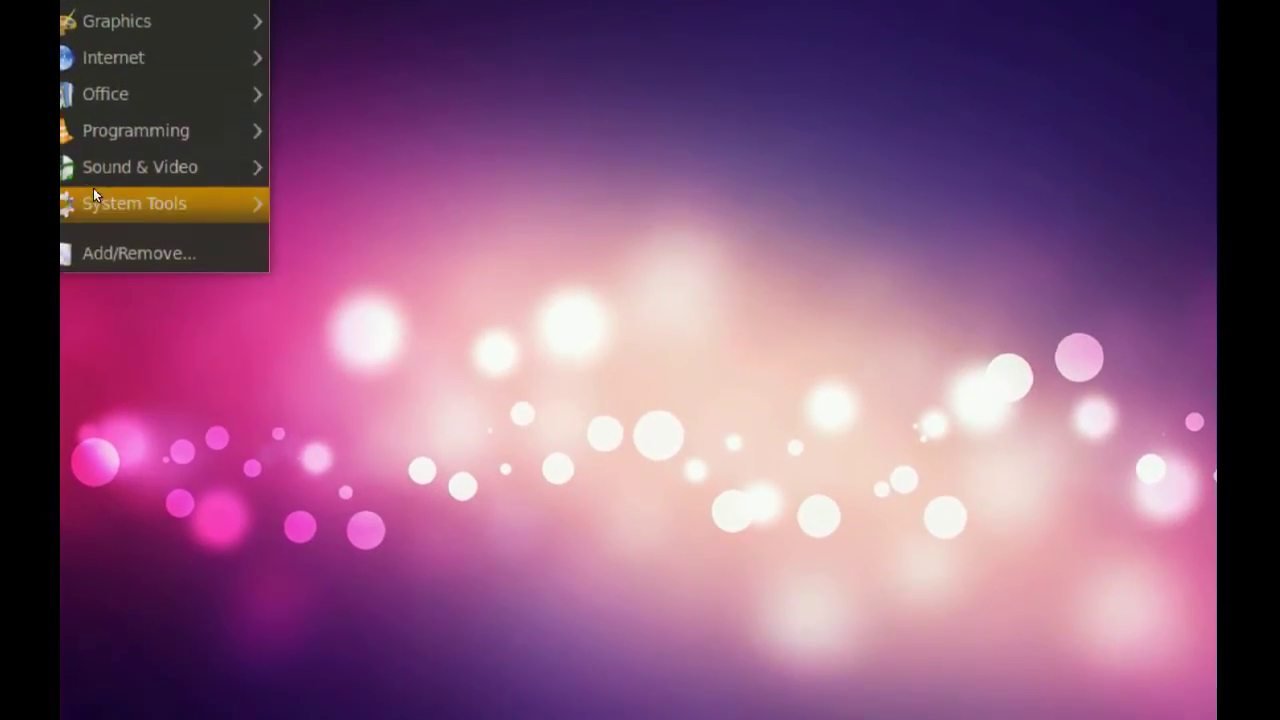
Step: Launch Back In Time from System Tools to see Documents and its four 2009-12-04 snapshots
mouse_move(92, 297)
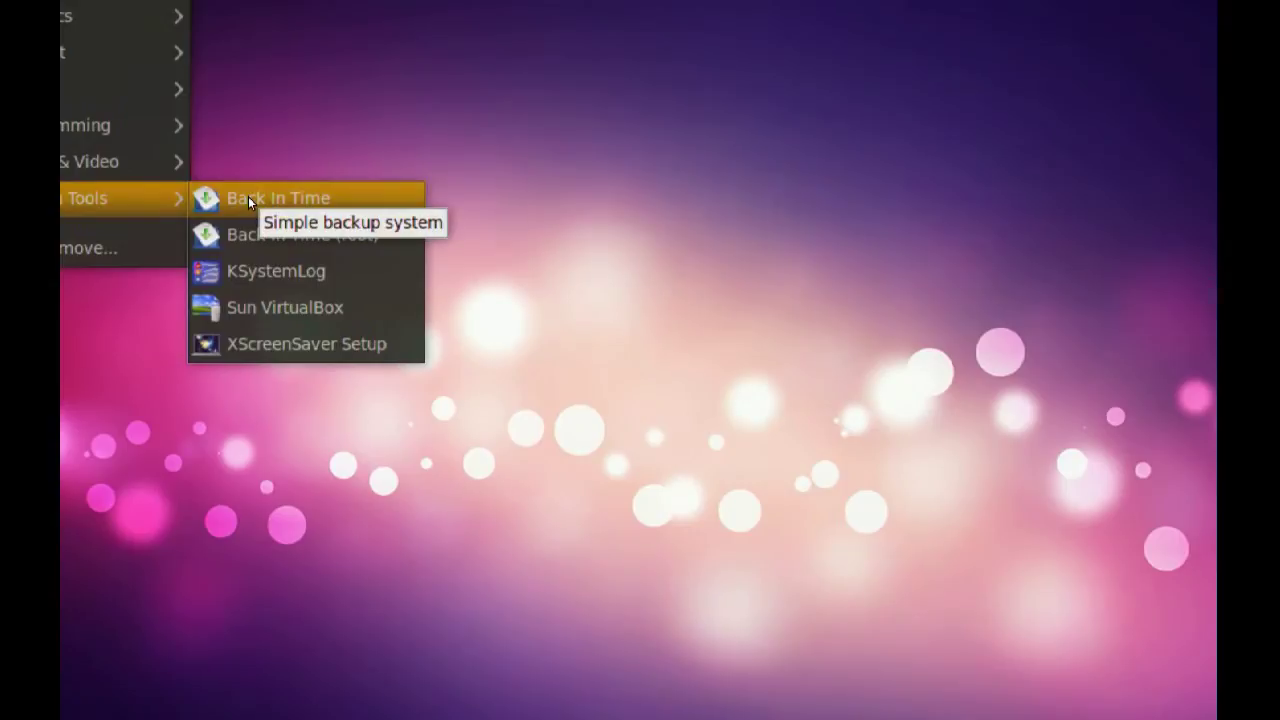
left_click(248, 198)
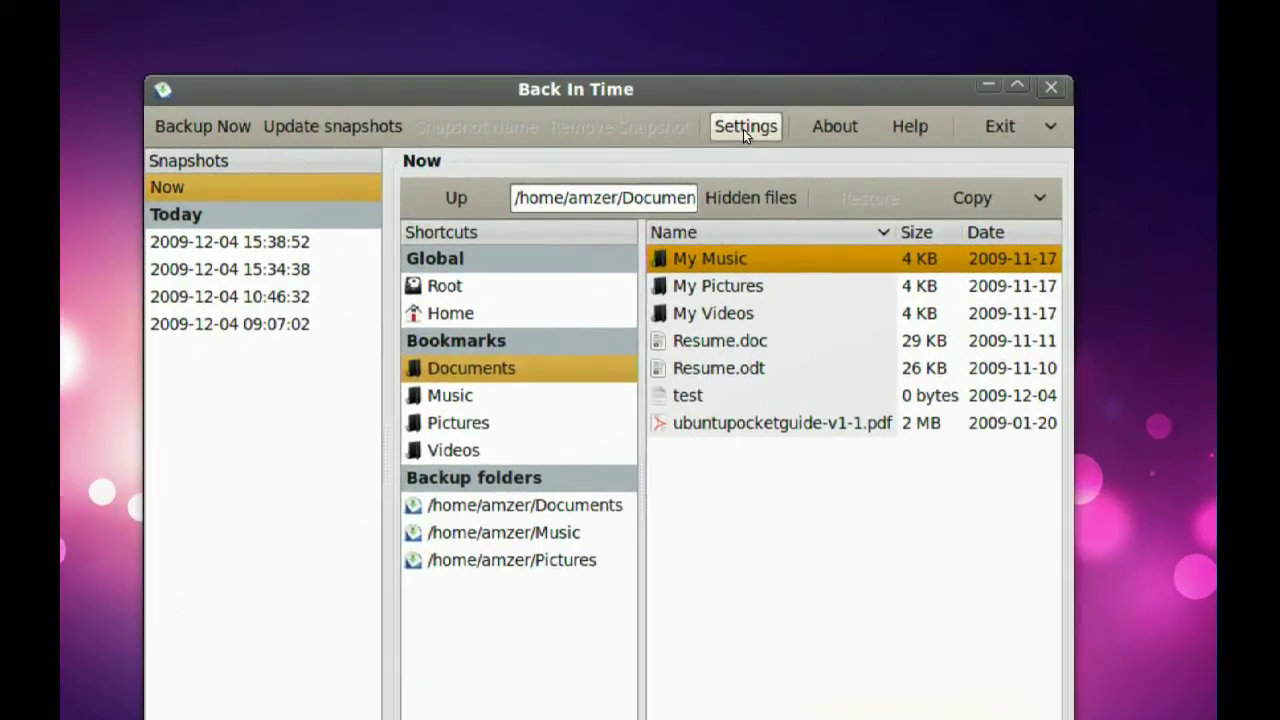
Step: In Back In Time Settings, keep the snapshot location as Storage and the schedule as Every Day
left_click(743, 129)
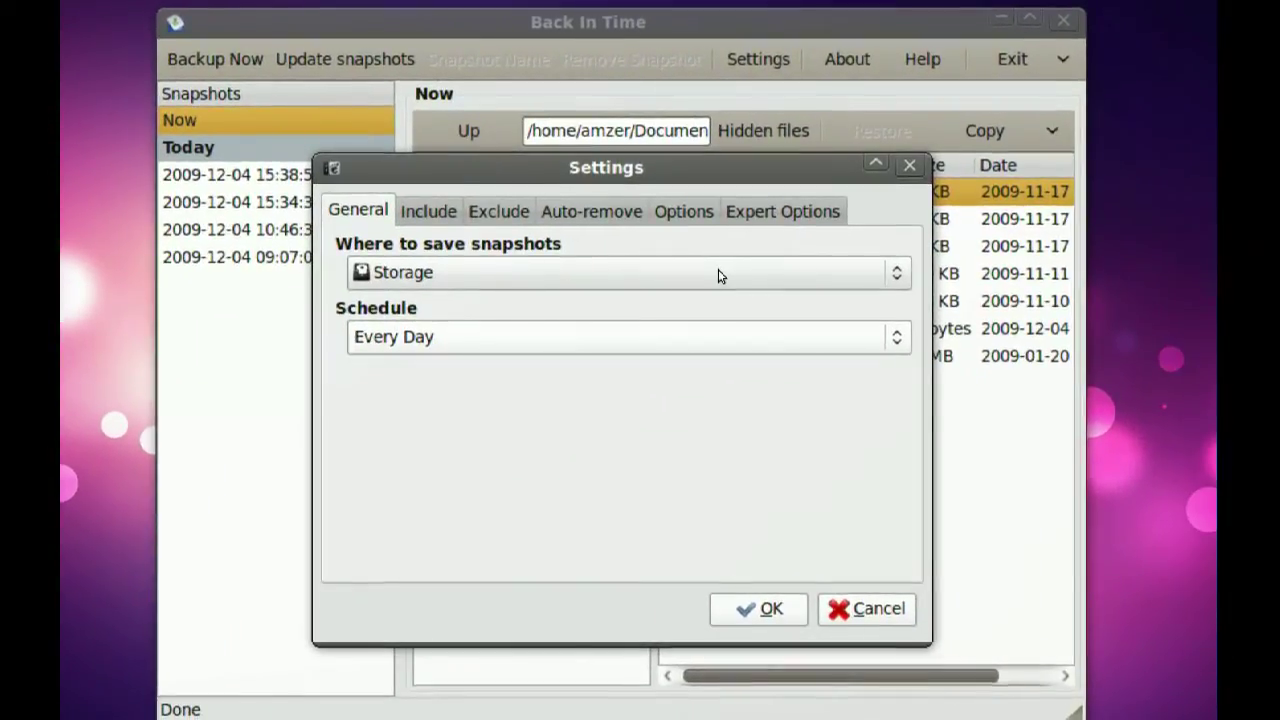
left_click(717, 272)
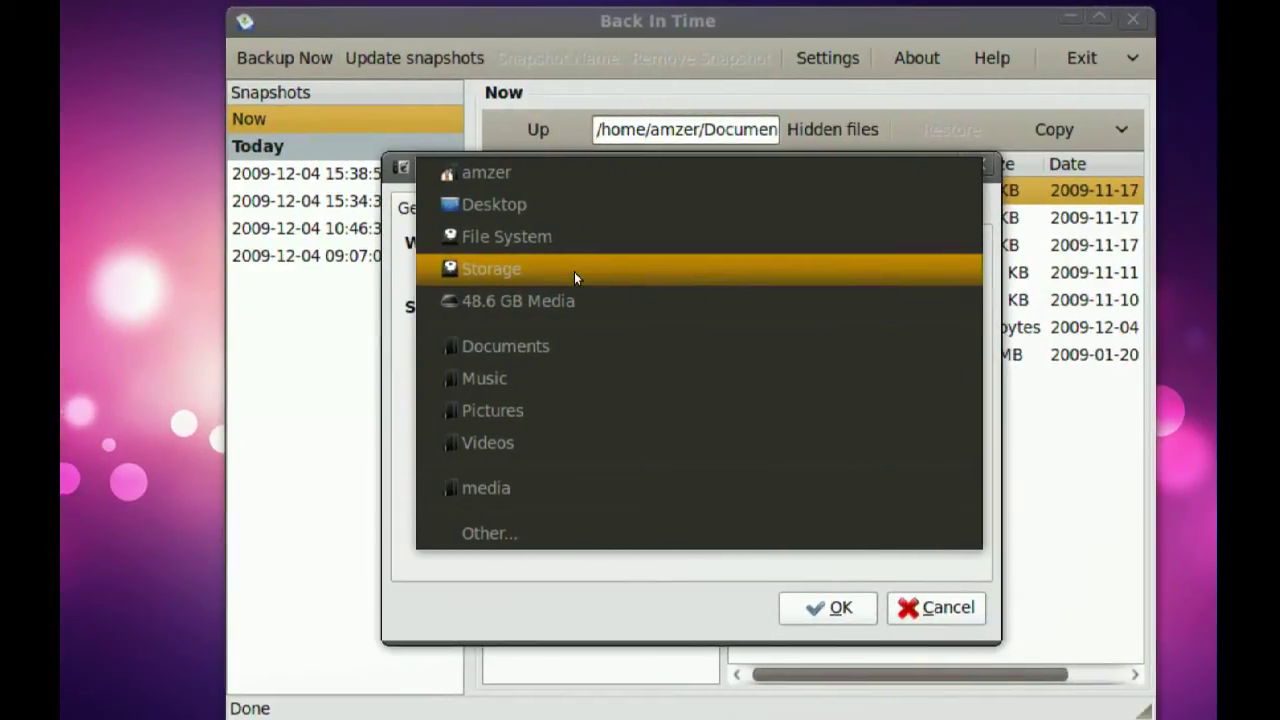
left_click(574, 271)
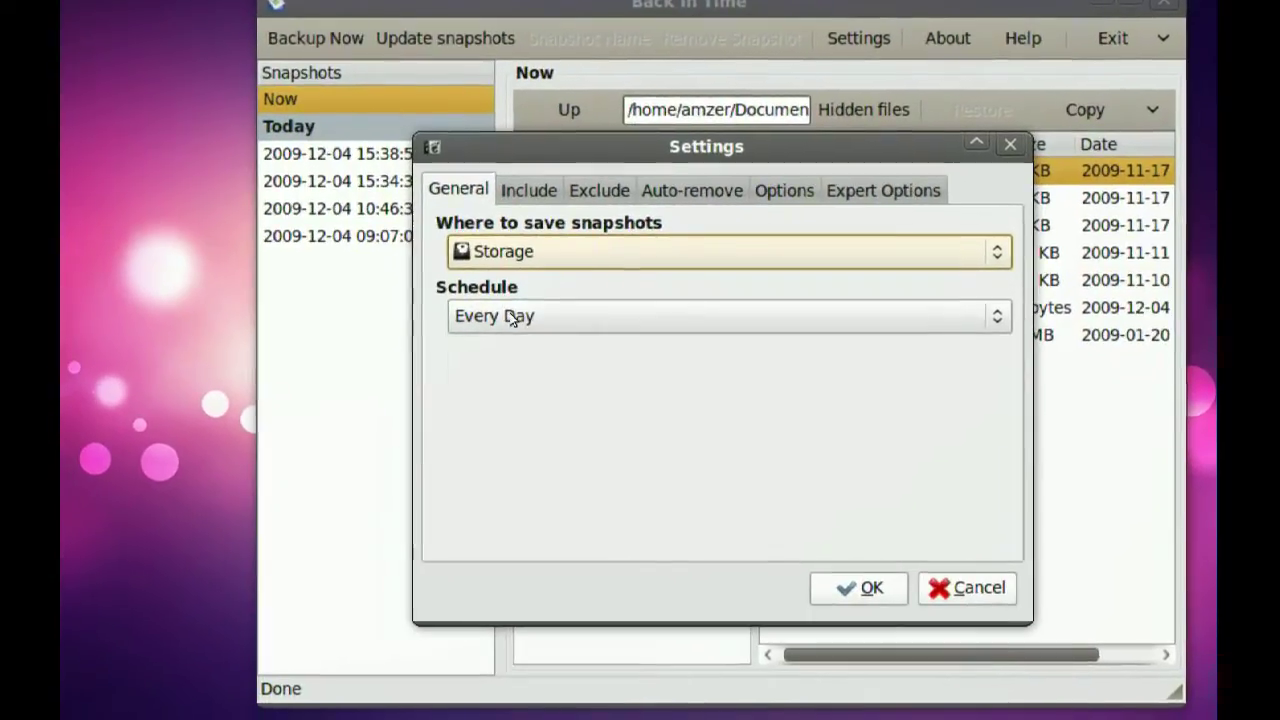
left_click(700, 316)
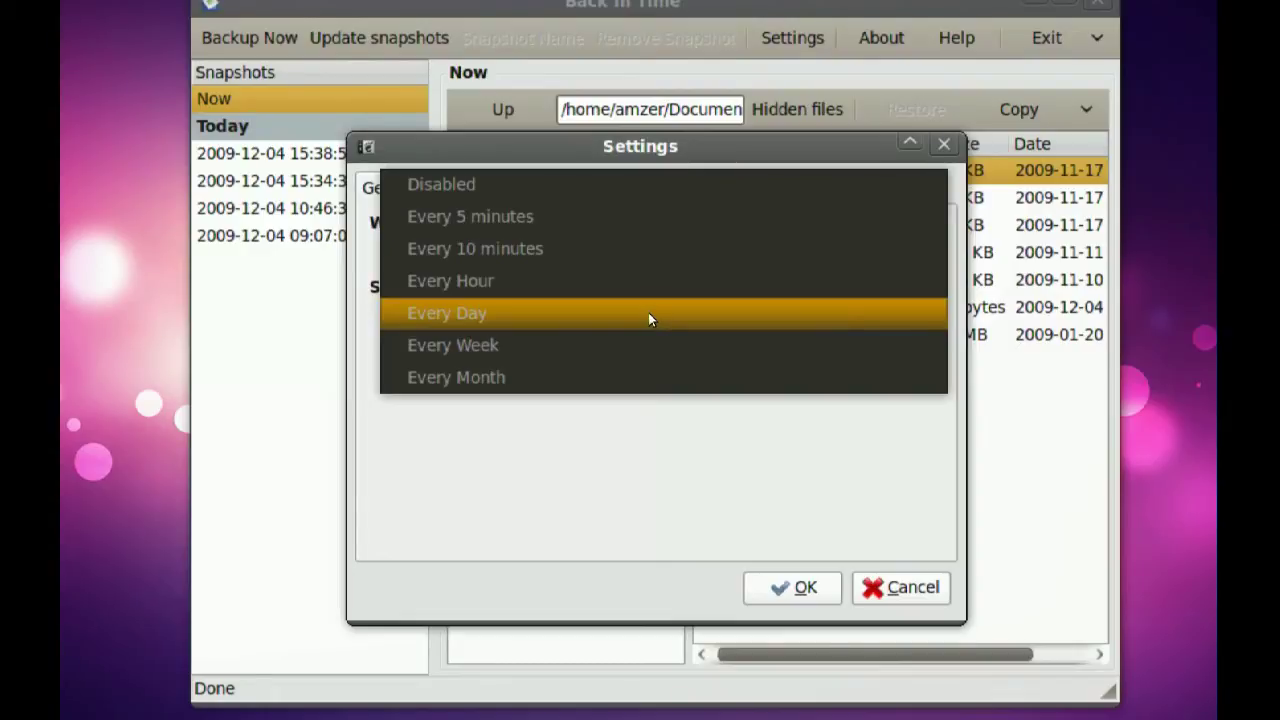
left_click(574, 313)
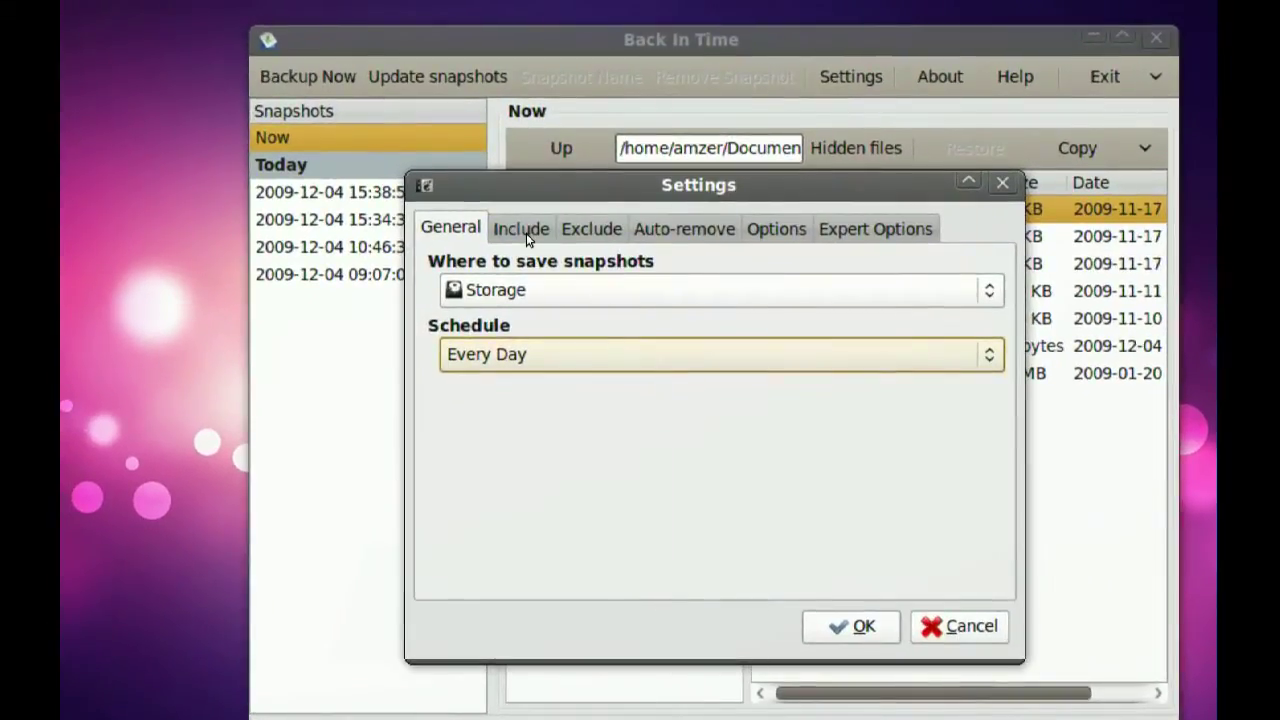
Step: Review the included folders (Documents, Music, Pictures) and the exclusion patterns .*, *.backup* and *~
left_click(524, 231)
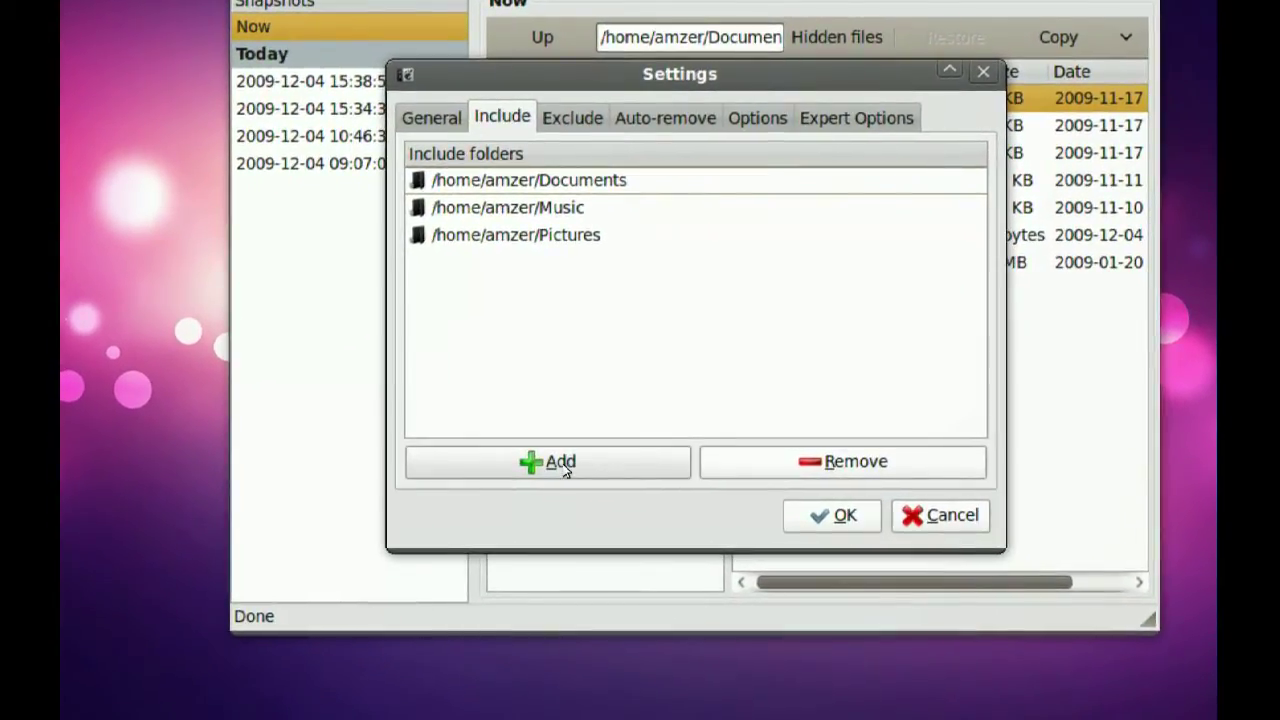
left_click(564, 470)
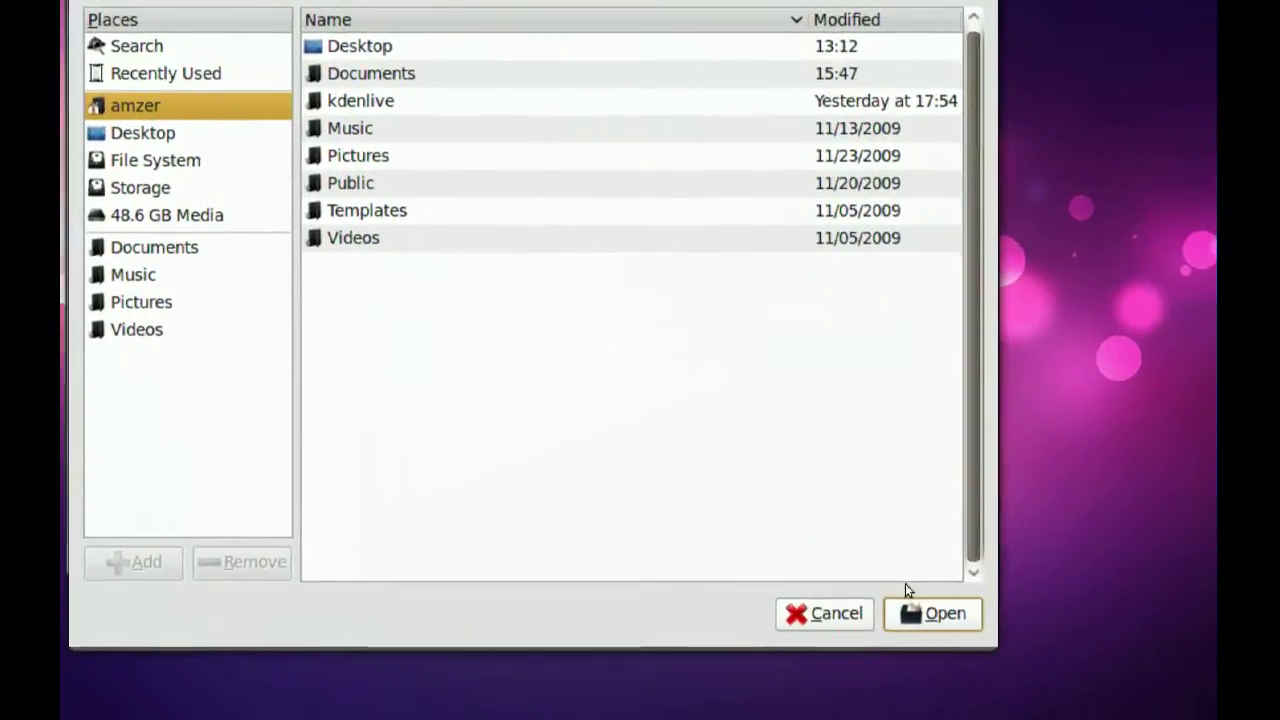
left_click(905, 608)
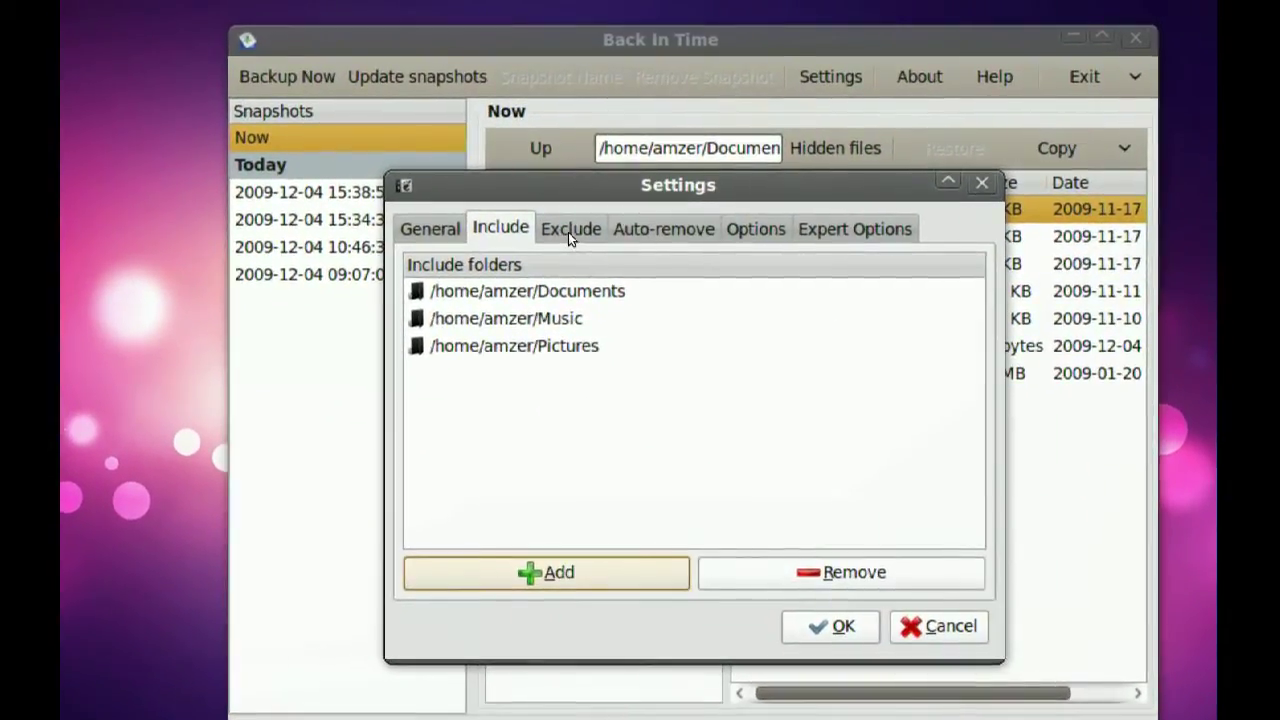
left_click(567, 181)
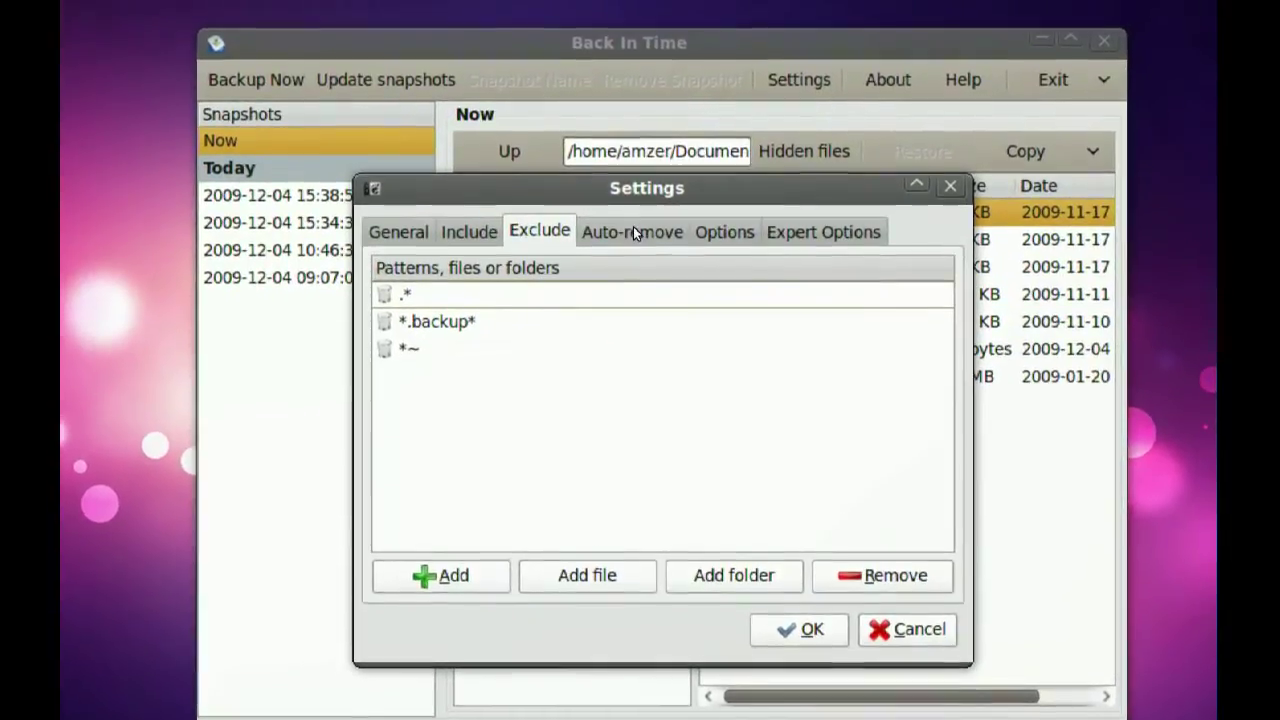
Step: Look through the Auto-remove, Options and Expert Options settings before closing Settings
left_click(633, 230)
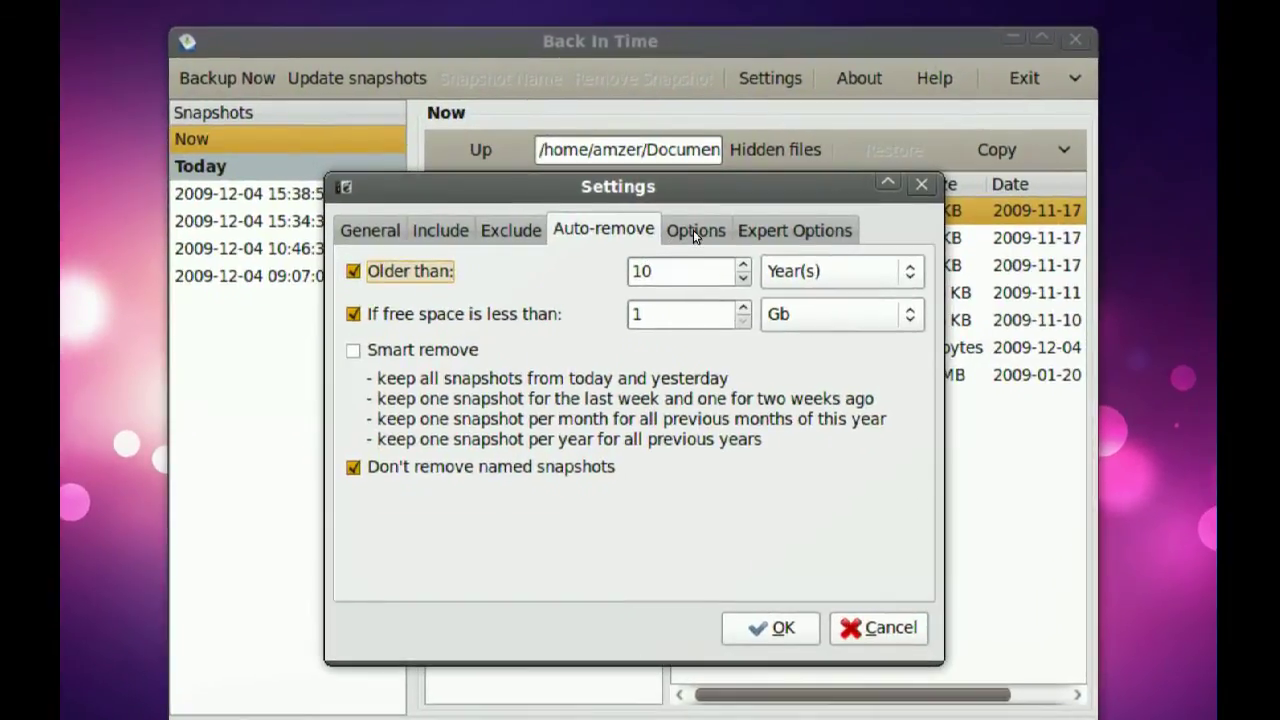
left_click(721, 216)
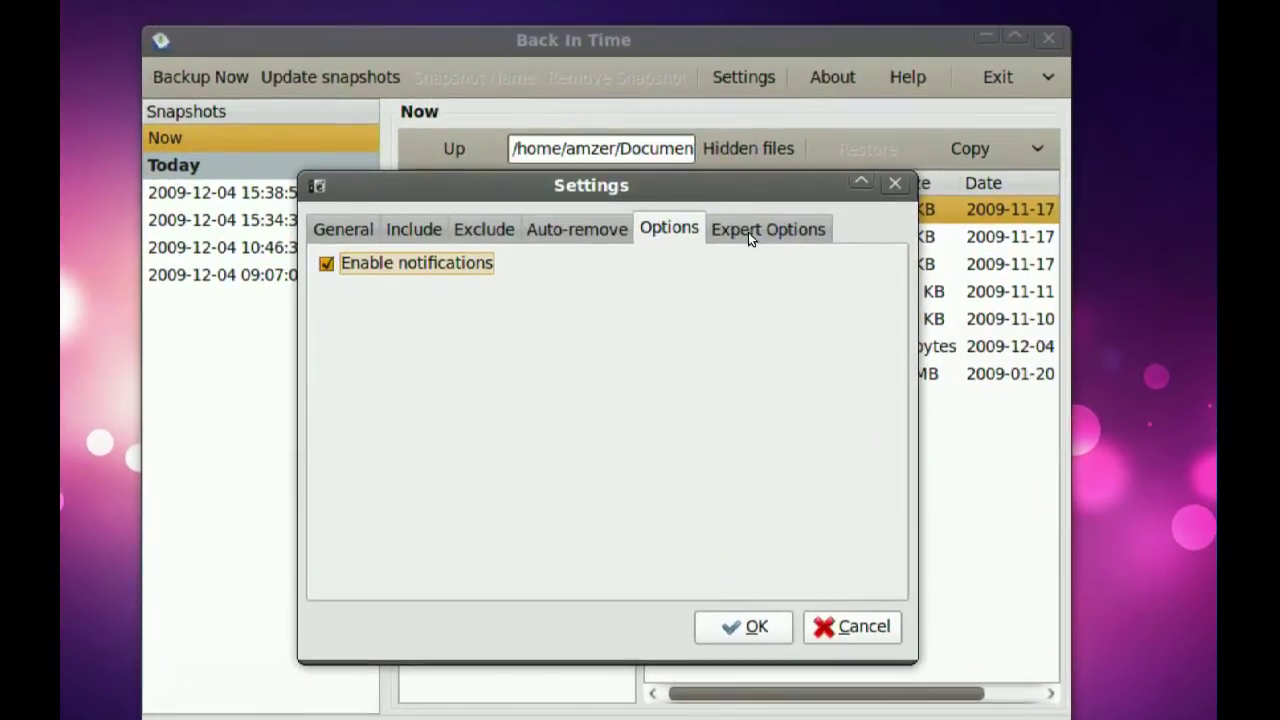
left_click(748, 232)
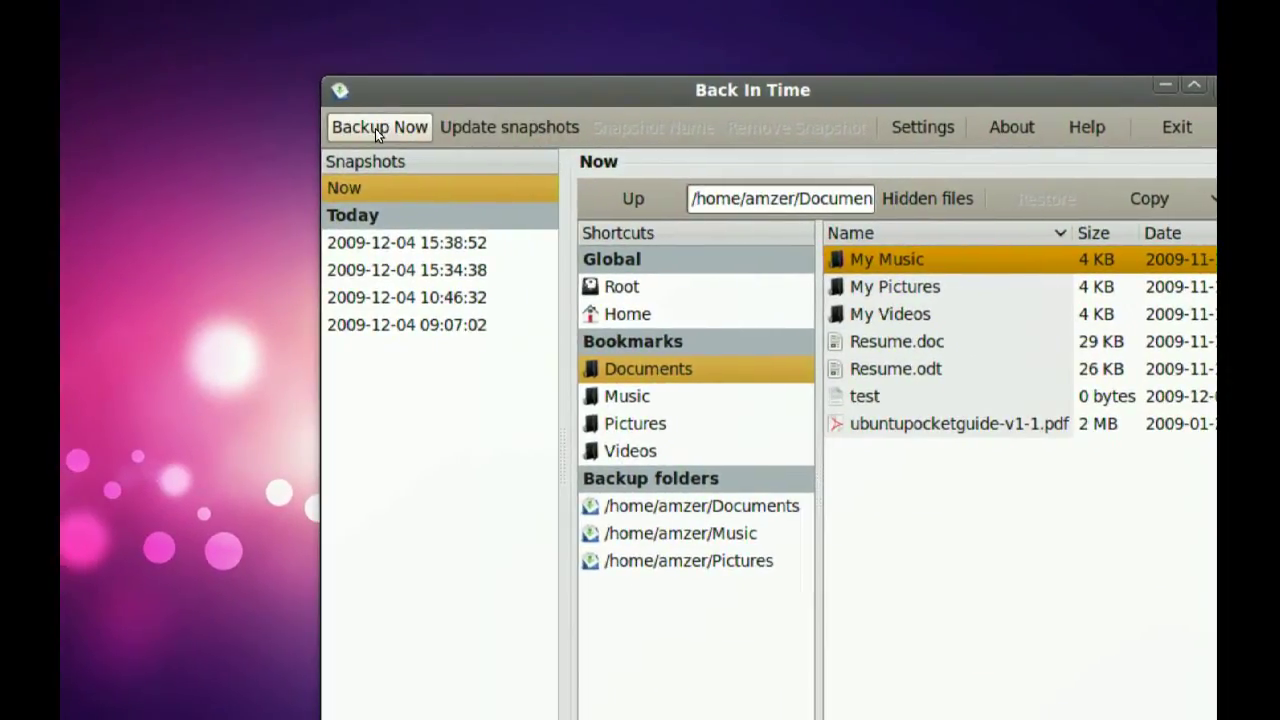
left_click(375, 128)
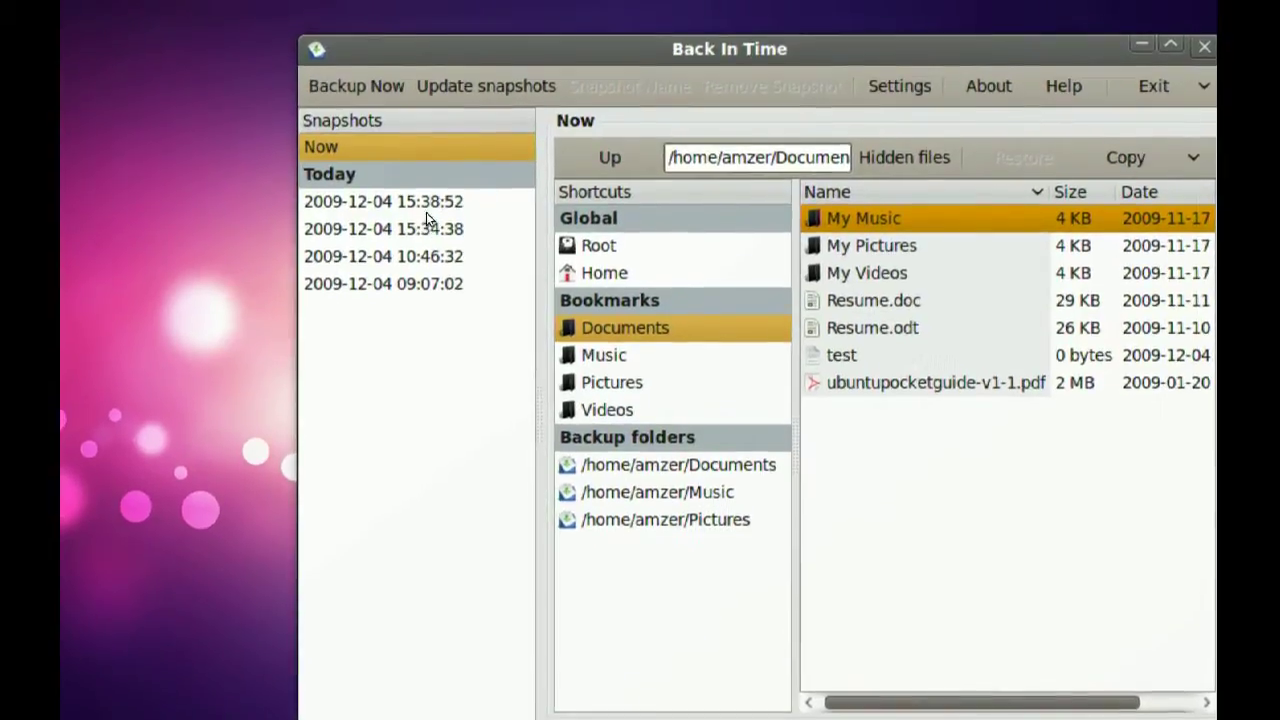
left_click(414, 244)
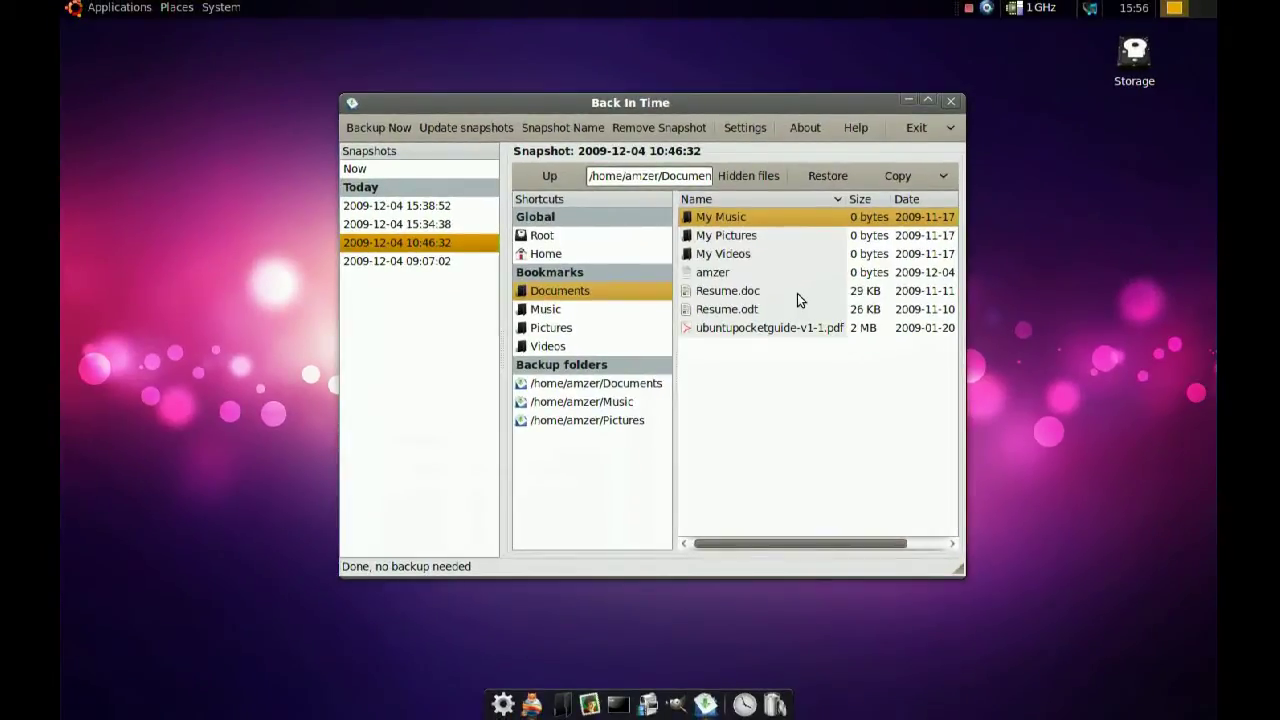
Step: Open the Documents folder inside the Home Folder in the file browser
left_click(177, 9)
left_click(183, 42)
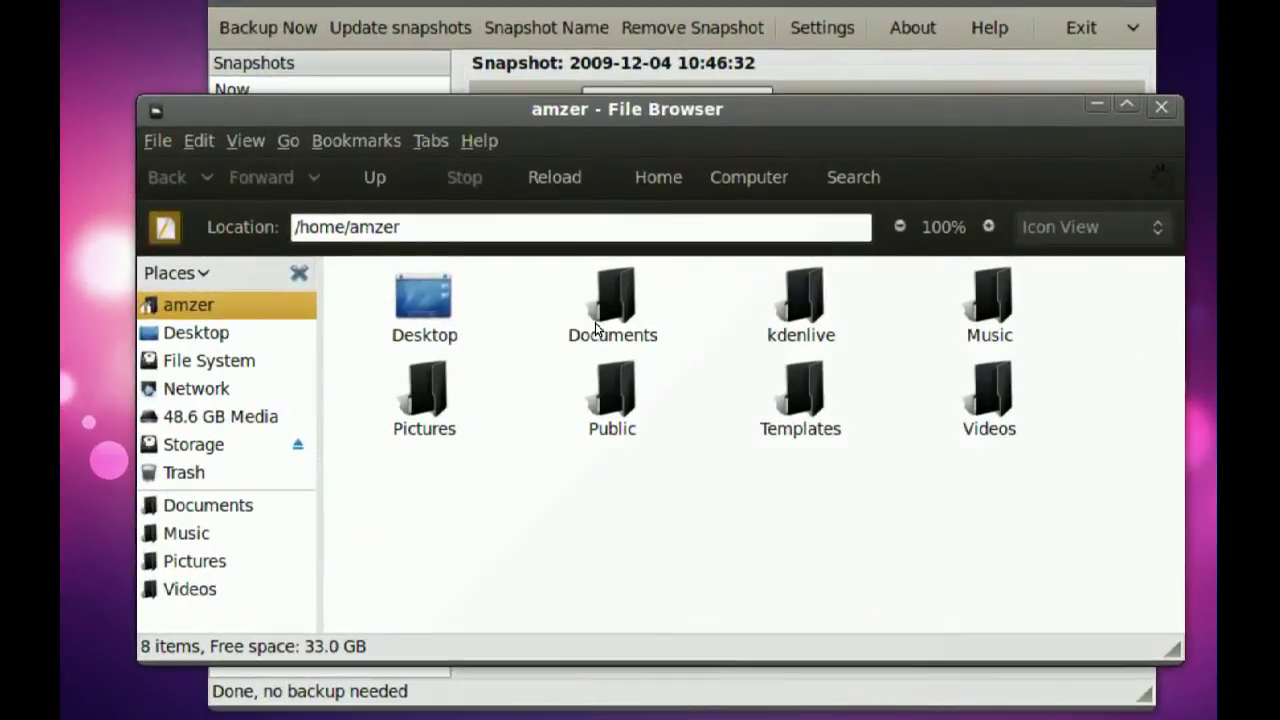
left_click(611, 310)
double_click(611, 305)
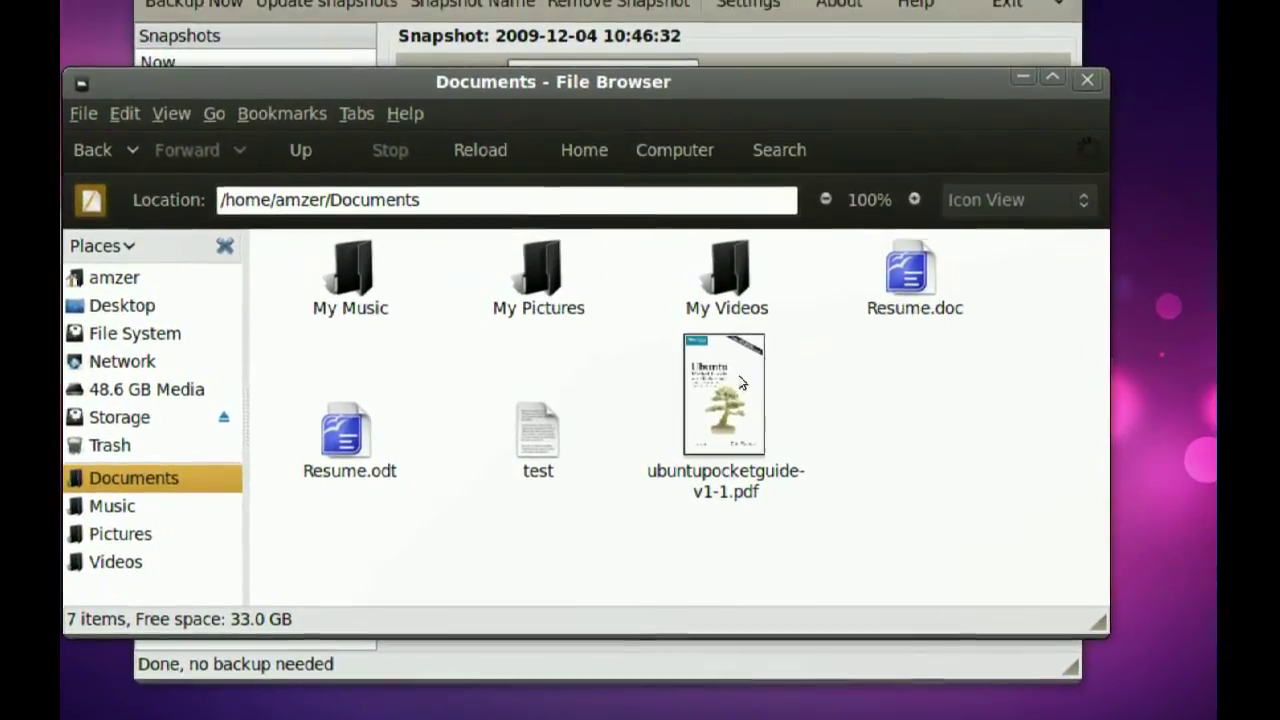
Step: Delete ubuntupocketguide-v1-1.pdf from Documents and leave the folder window
left_click(738, 383)
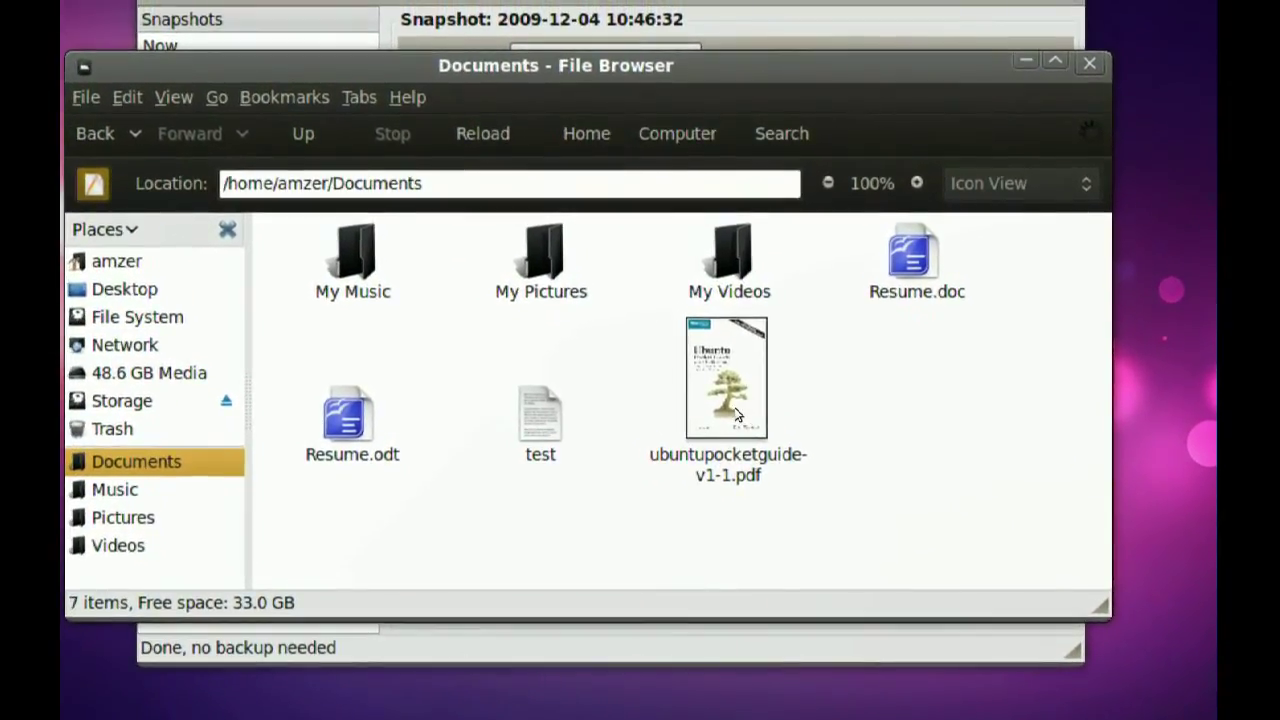
left_click(722, 395)
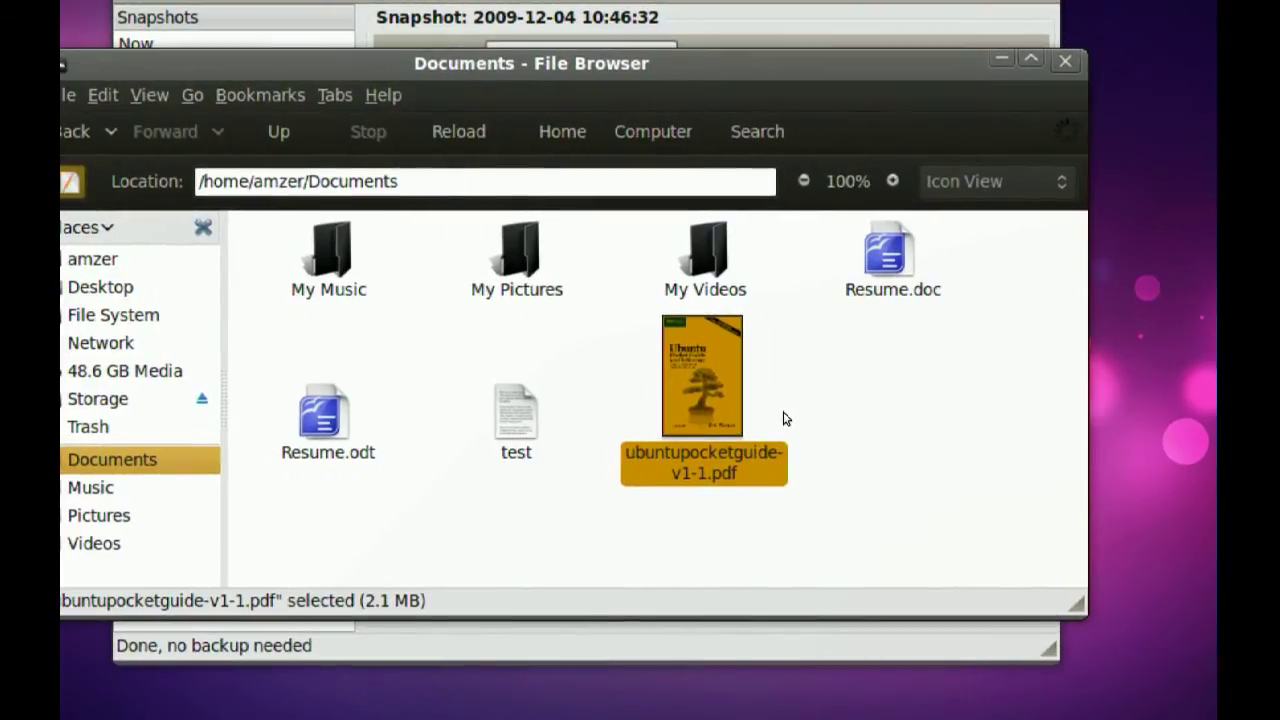
key("Delete")
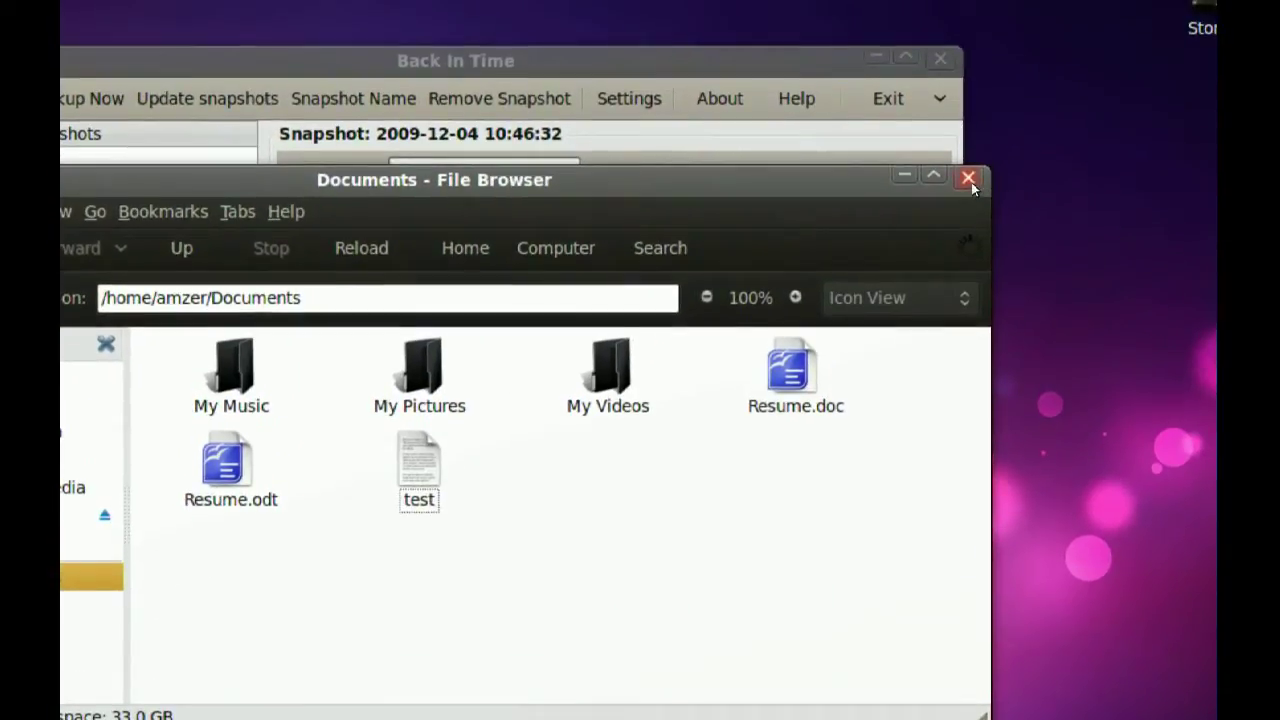
key("alt+Tab")
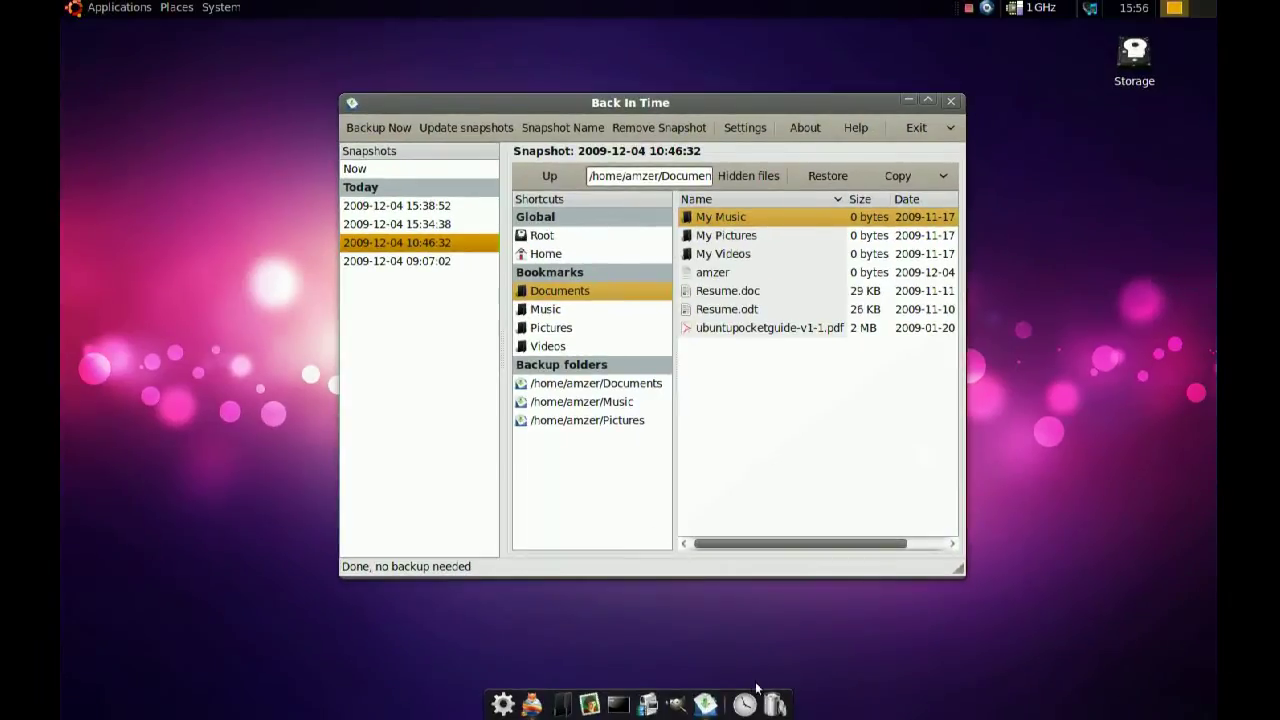
Step: Permanently empty the Trash, including the PDF and three out.ogv videos, and close it
left_click(775, 703)
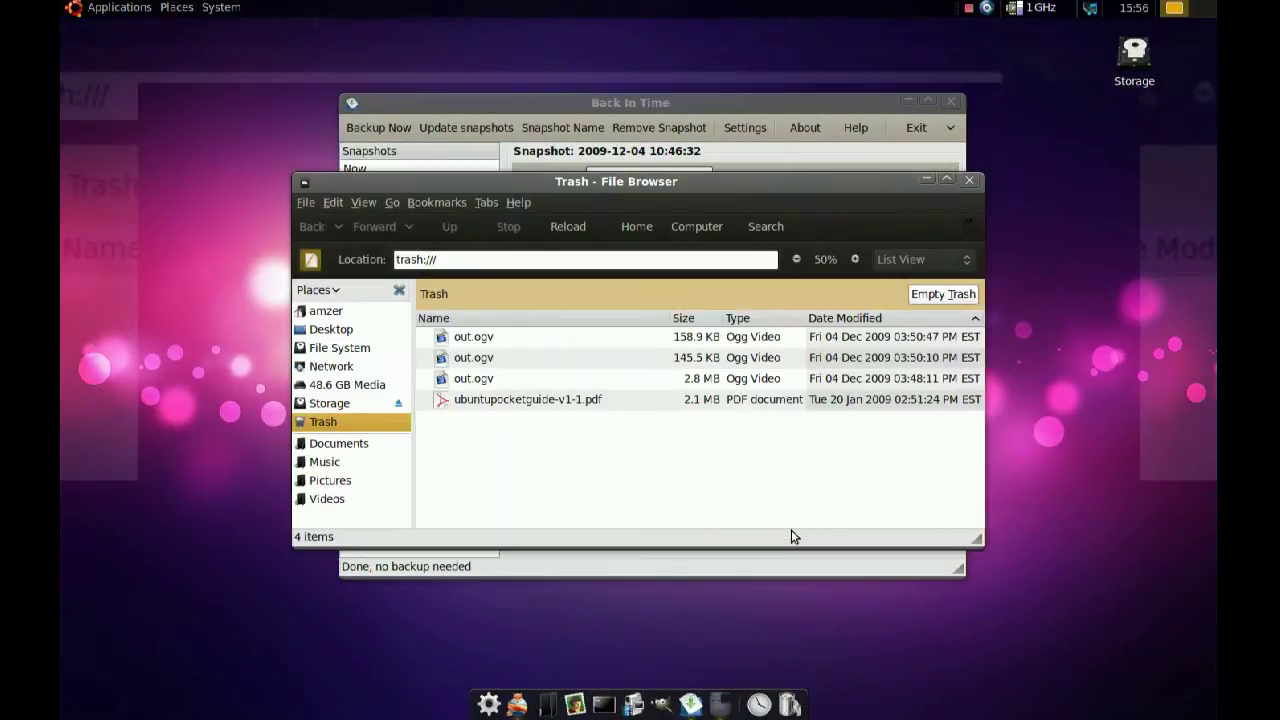
left_click(943, 294)
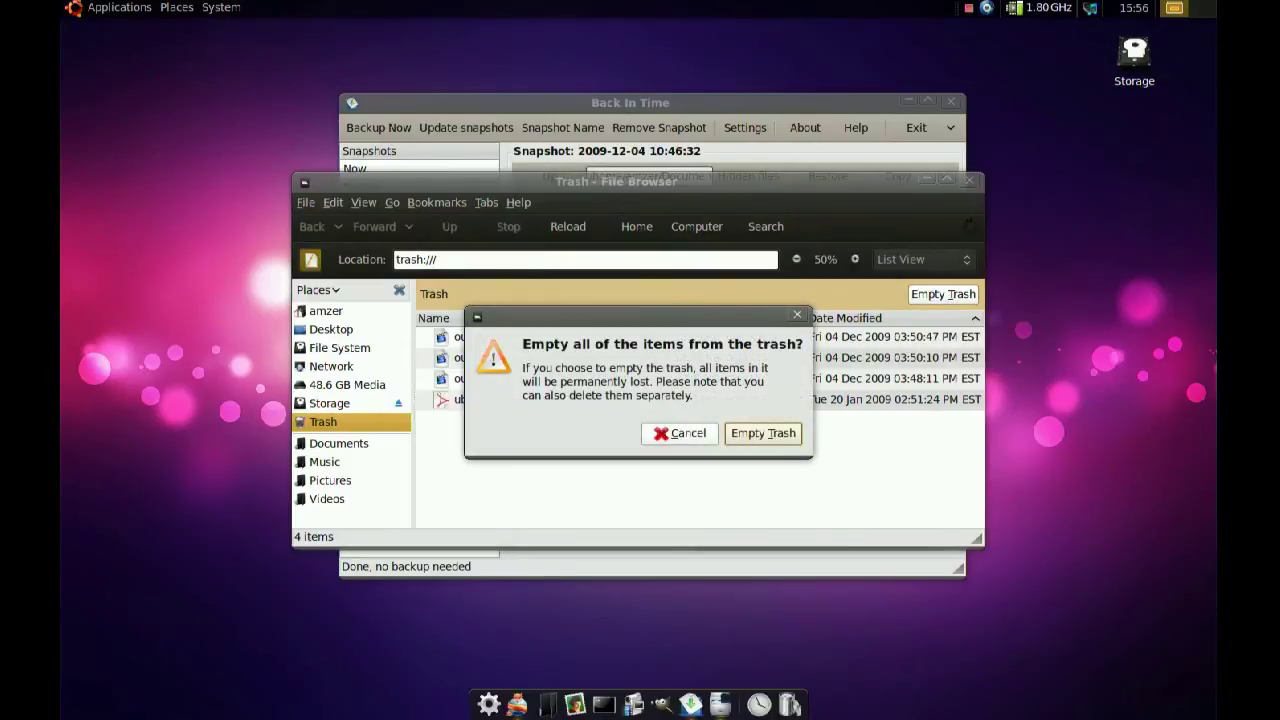
left_click(763, 433)
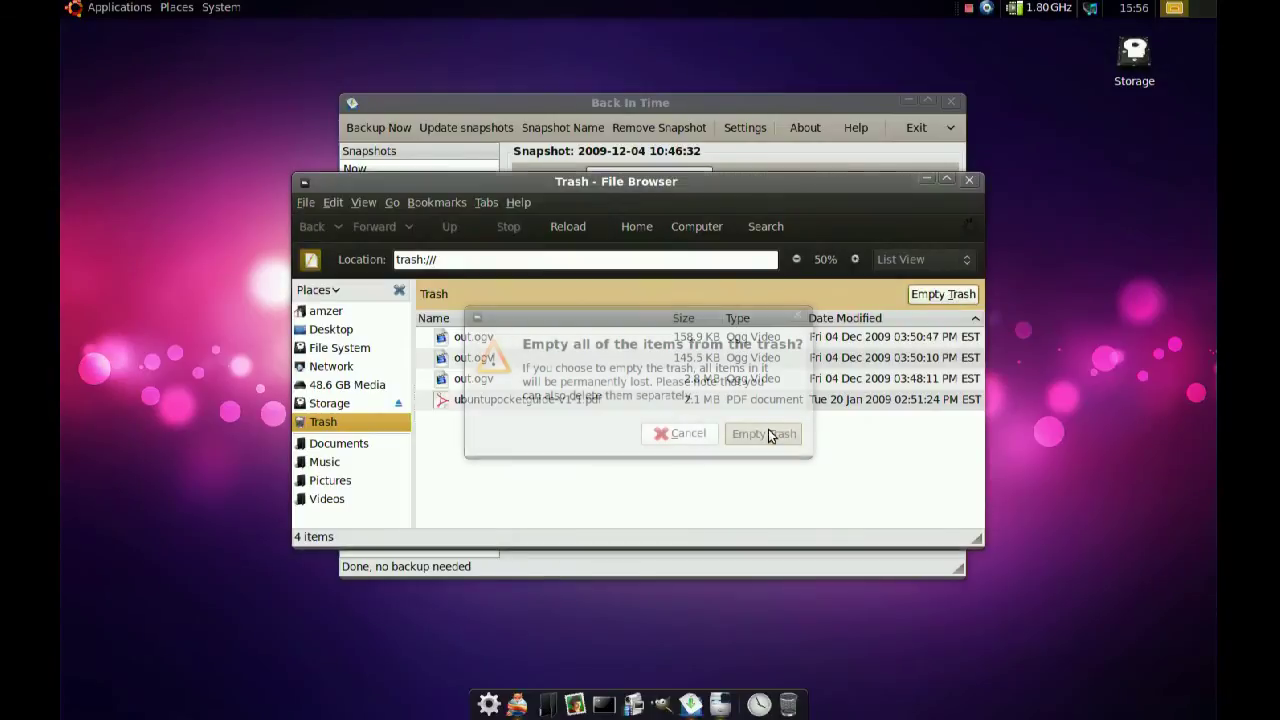
left_click(966, 182)
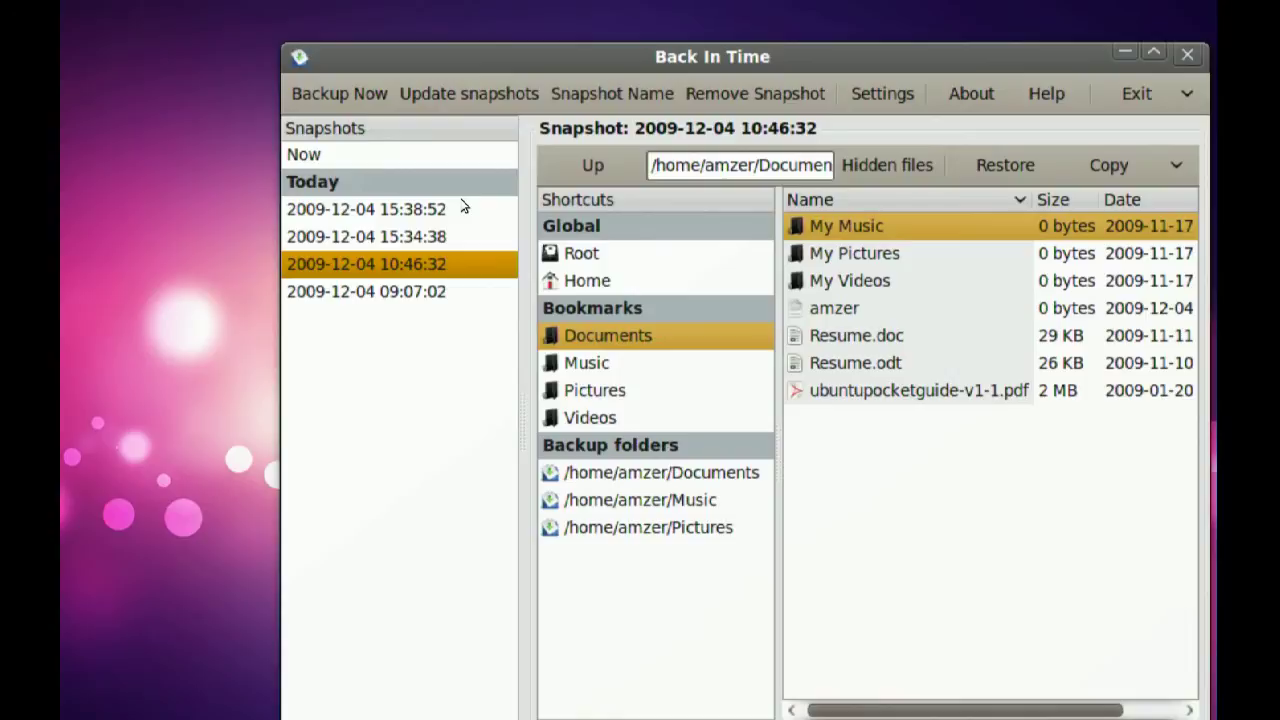
left_click(447, 157)
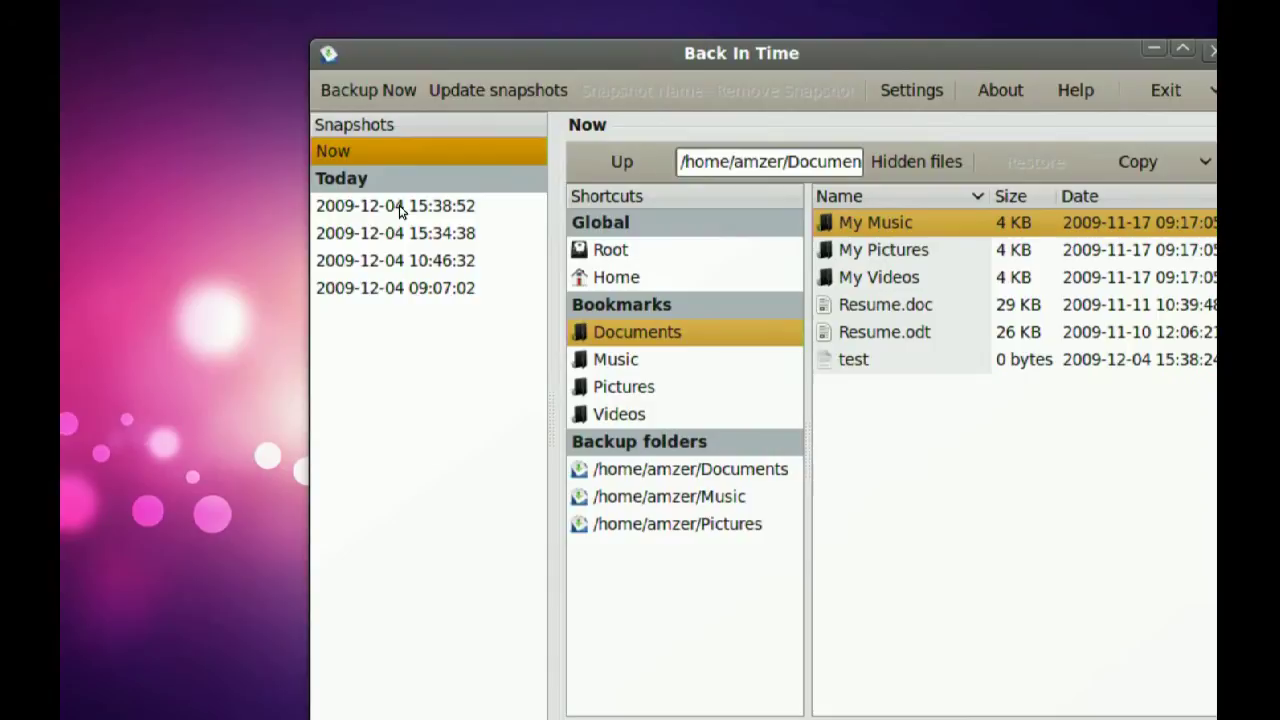
left_click(399, 207)
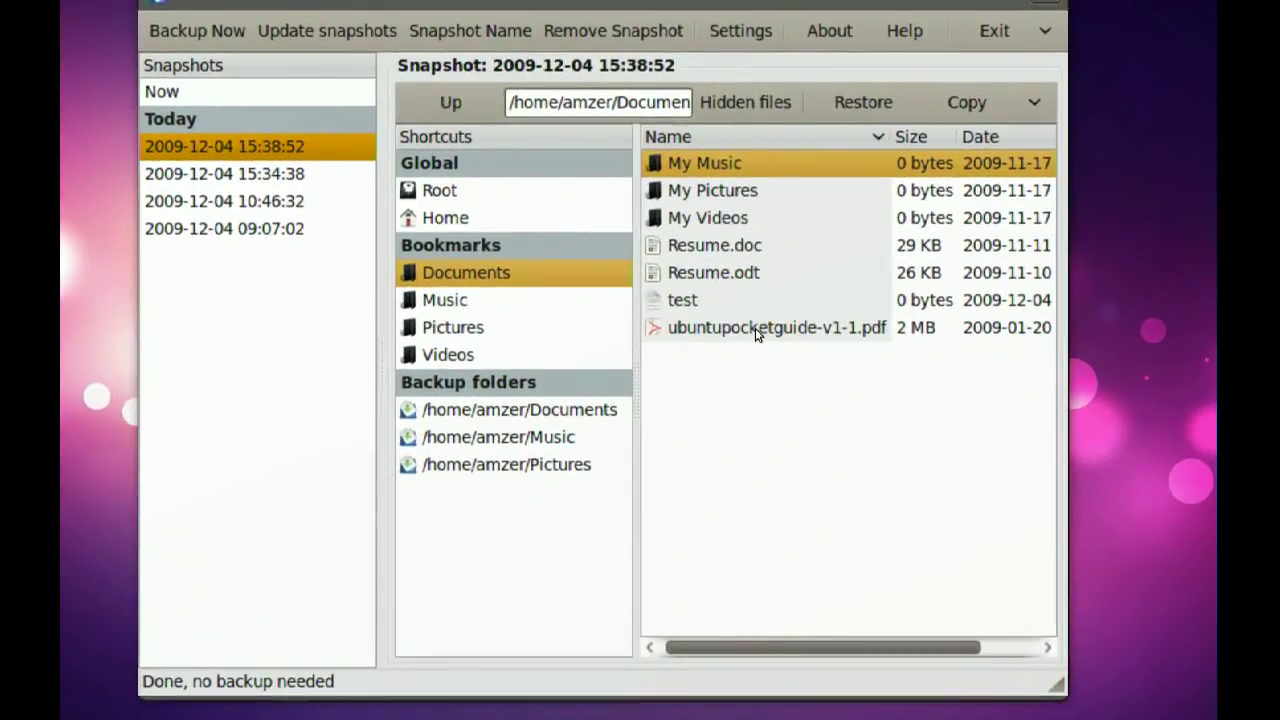
left_click(755, 328)
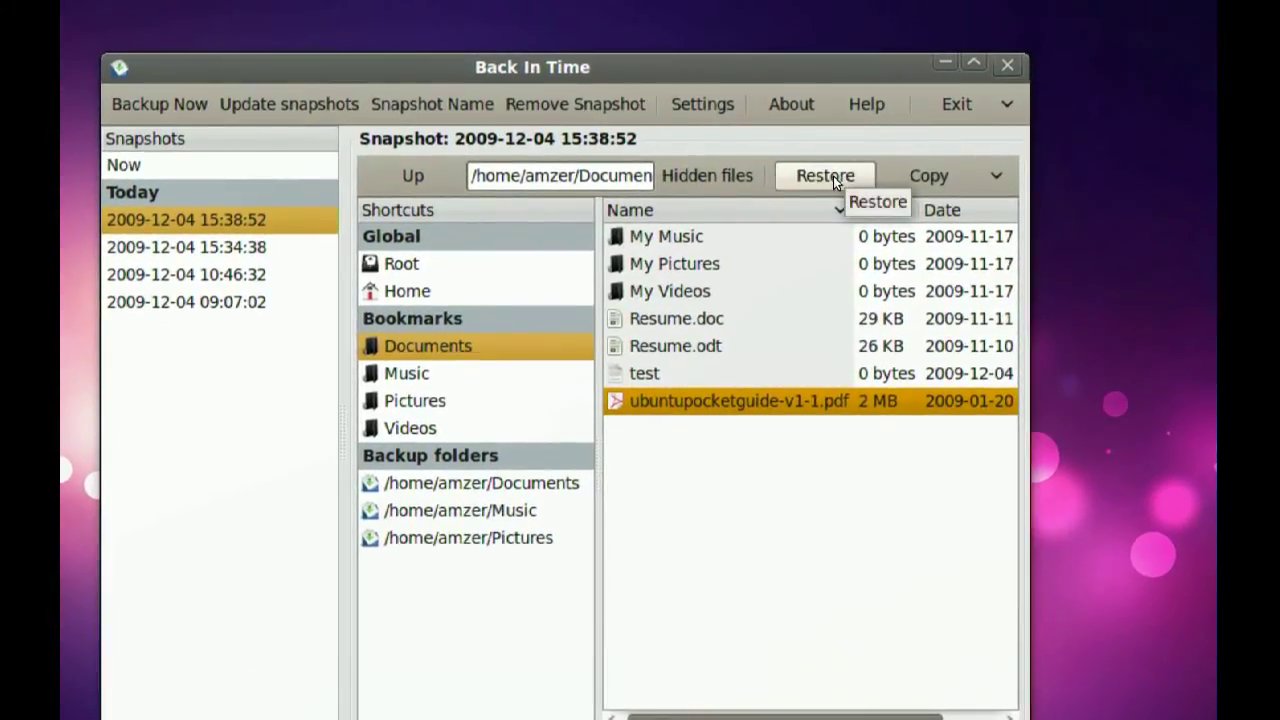
left_click(825, 176)
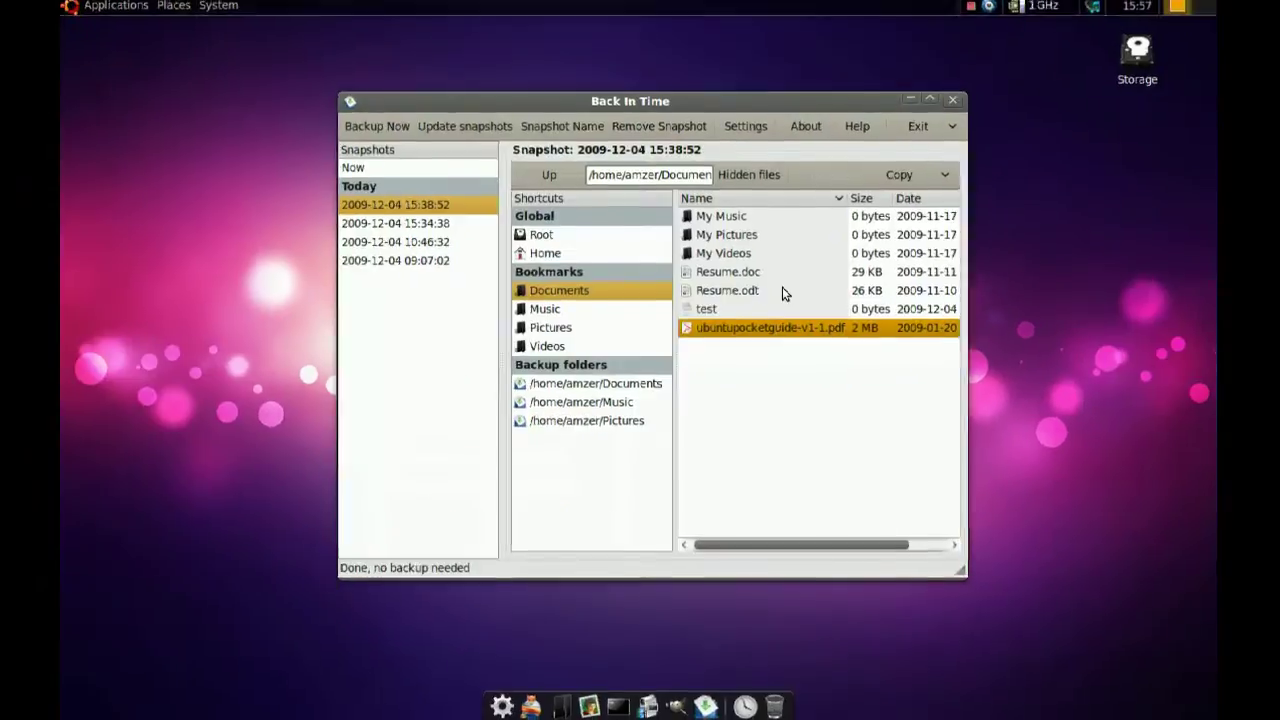
left_click(180, 8)
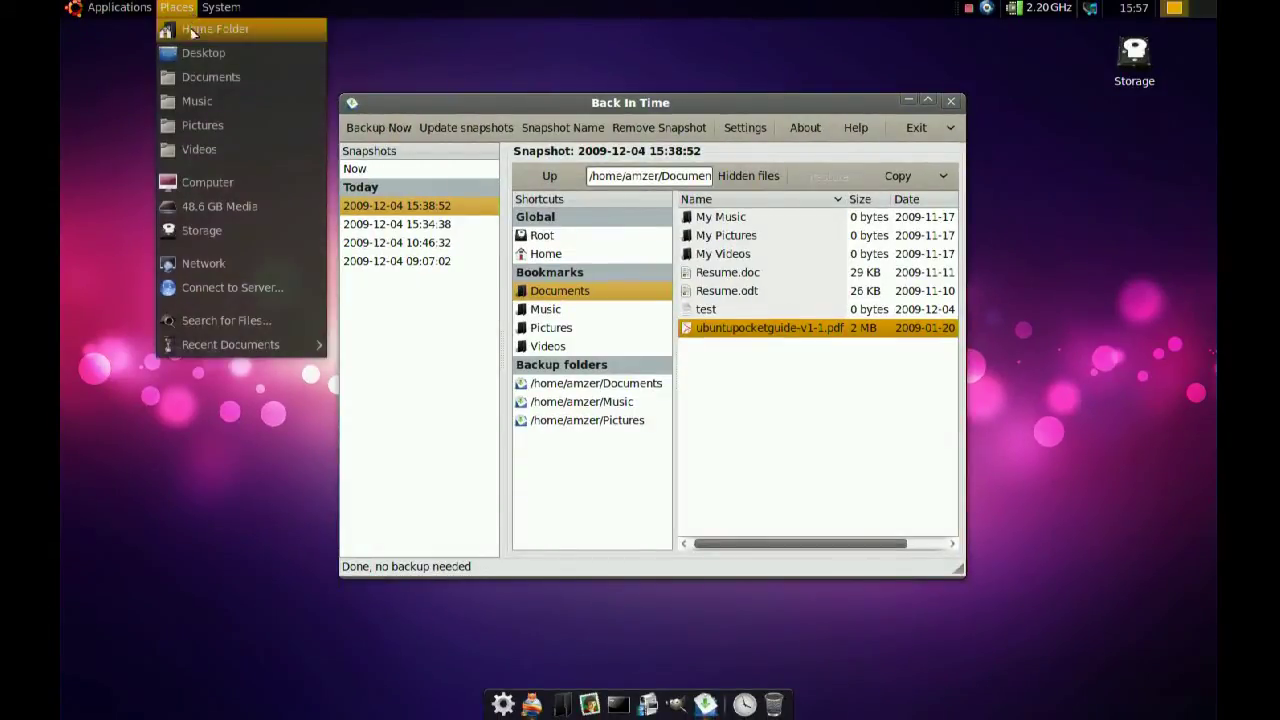
left_click(198, 79)
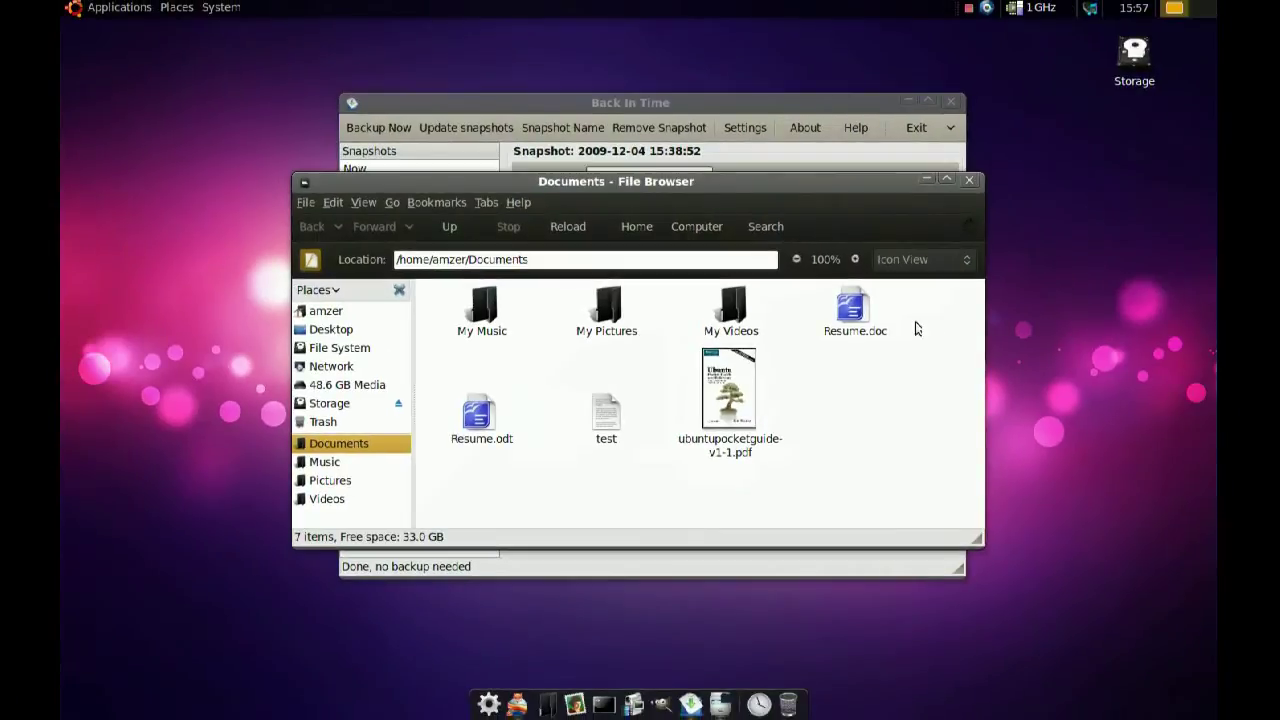
left_click(969, 181)
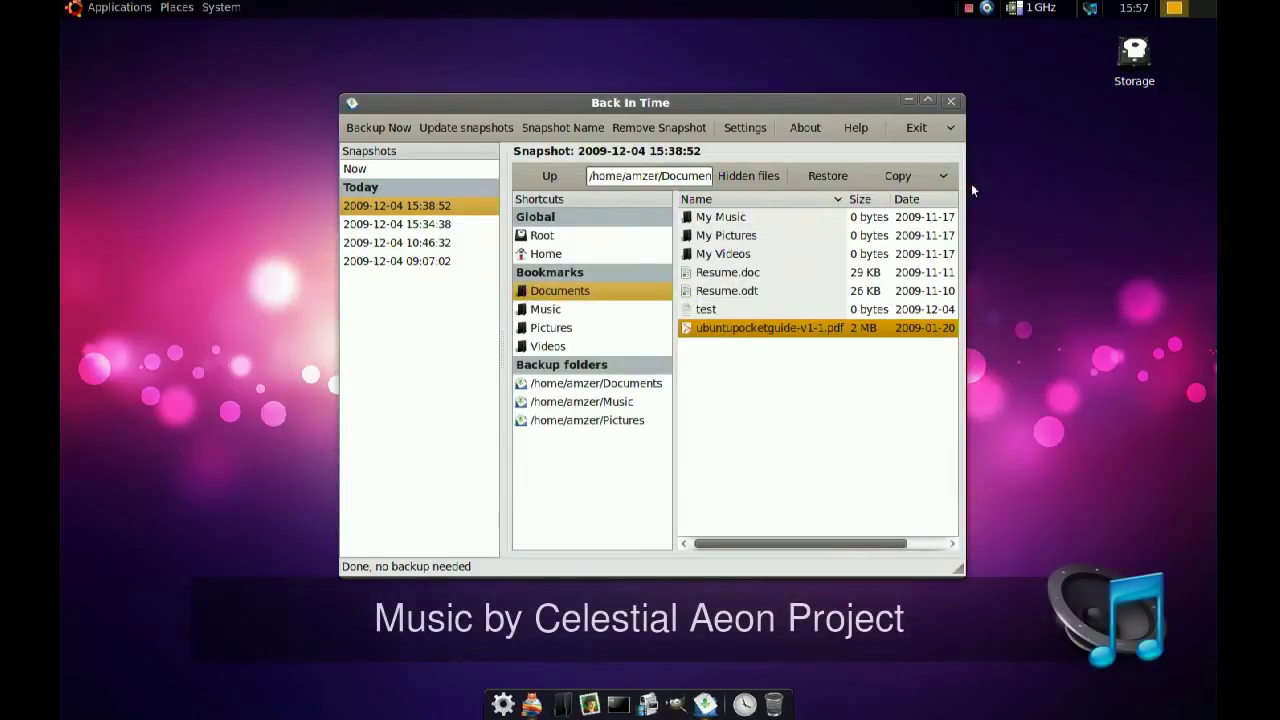